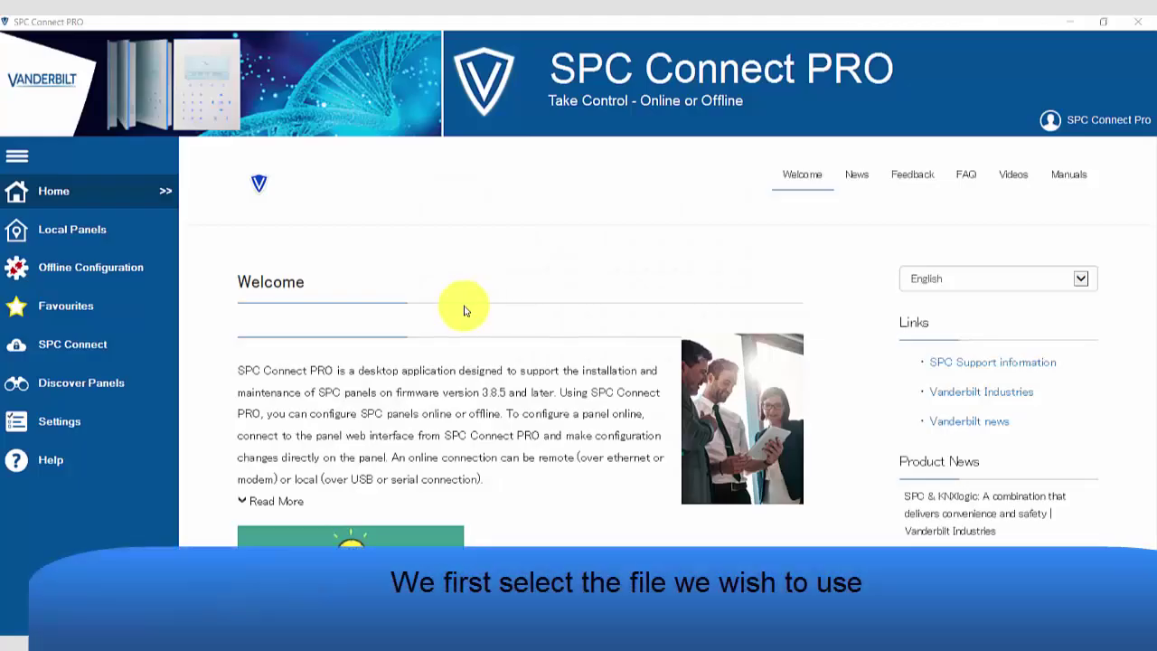
Add Panel 1's Config 1 to Favourites and return to its offline config files.
click(72, 229)
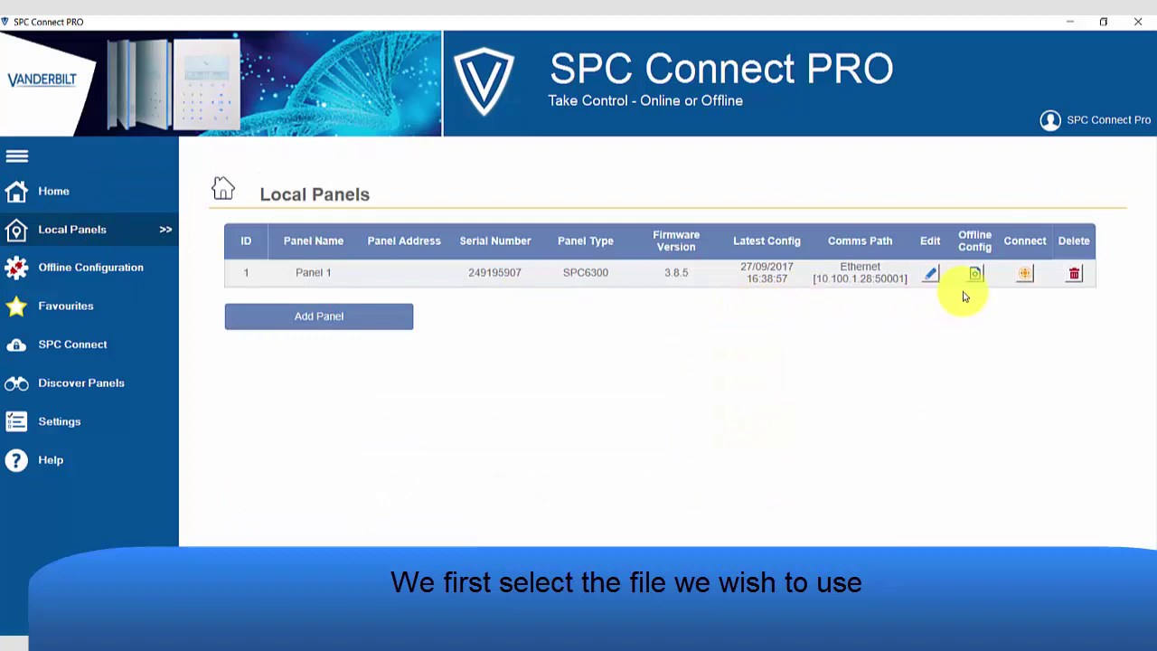
click(775, 225)
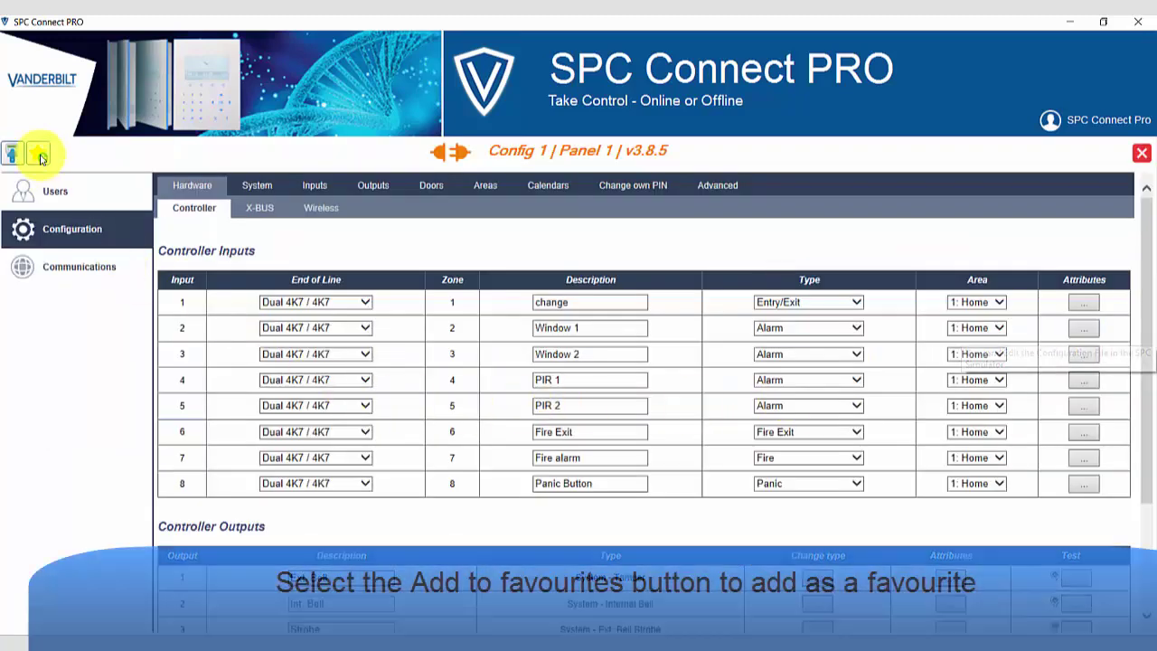
click(31, 127)
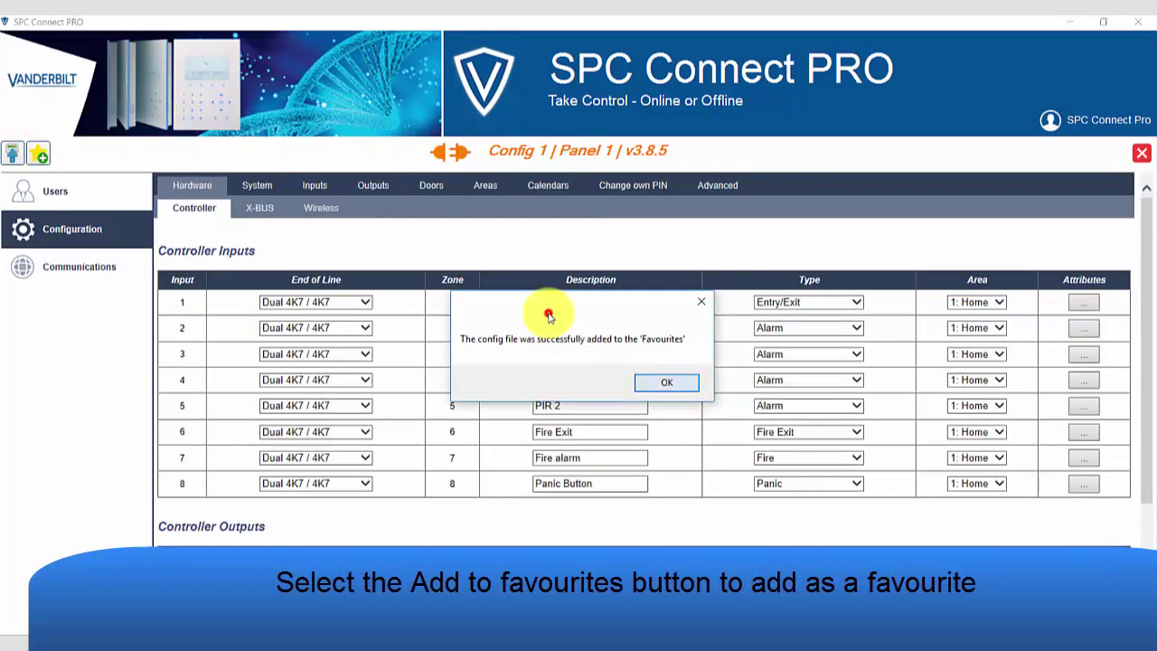
click(666, 384)
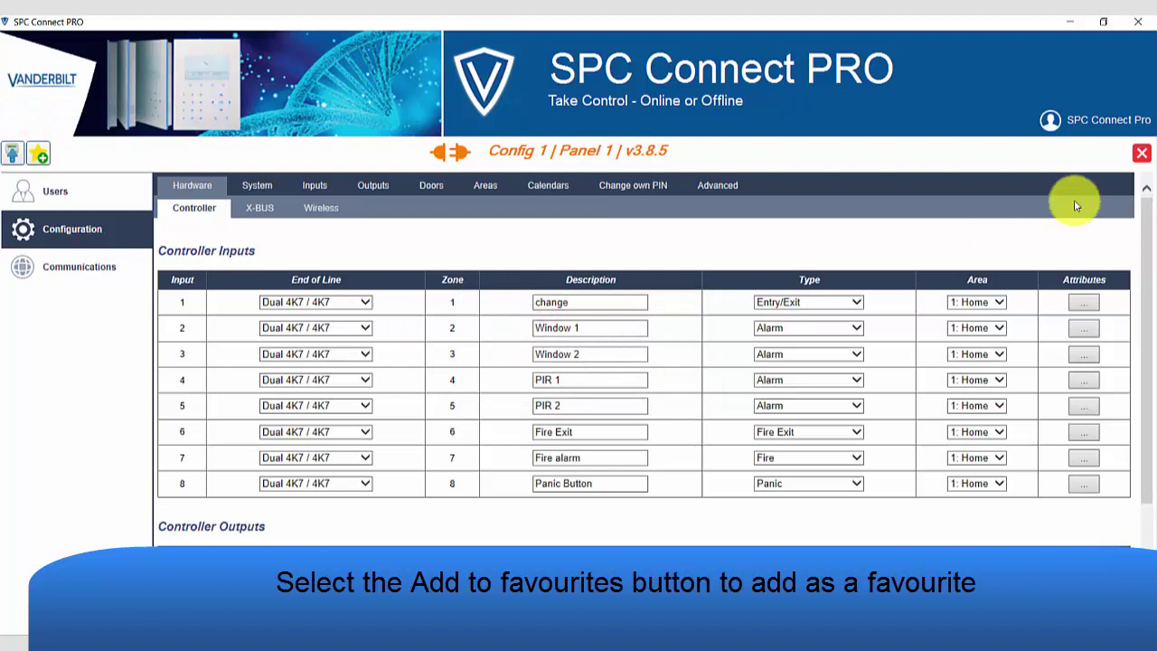
click(1142, 152)
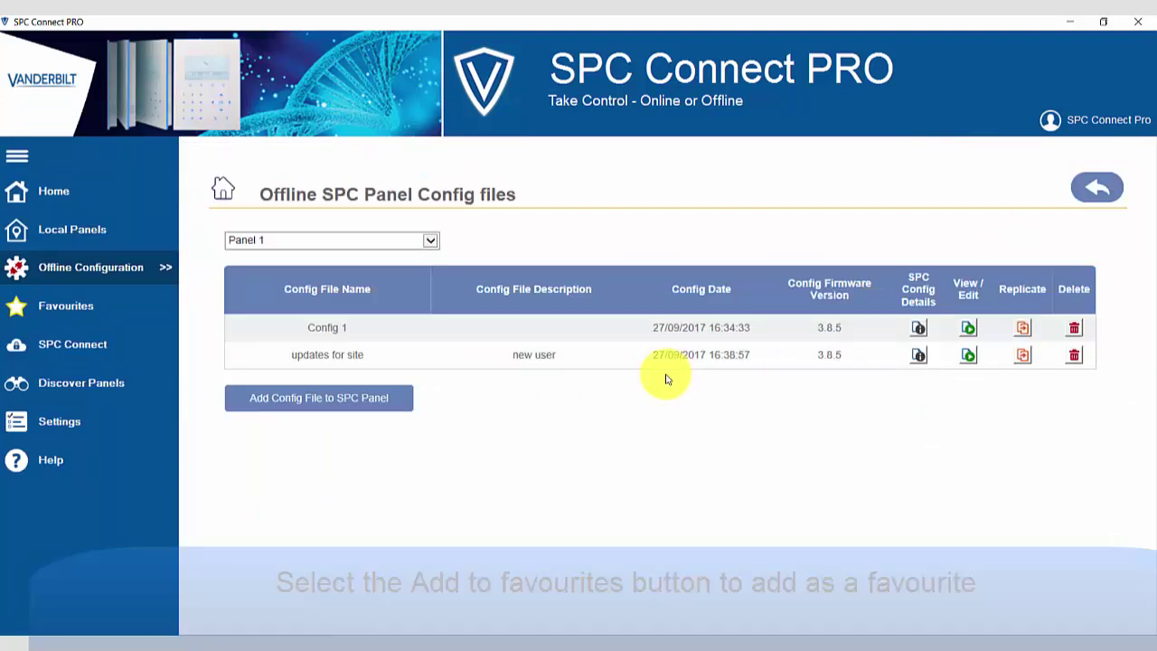
Start a new local panel and name it 'new site'.
click(76, 229)
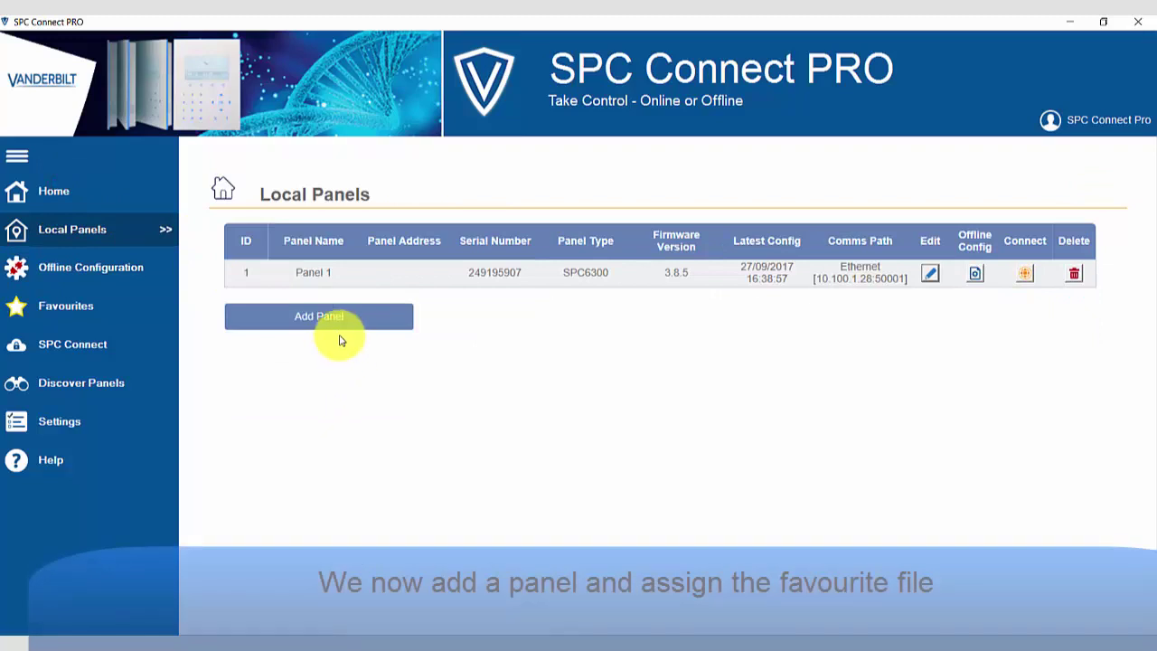
click(266, 258)
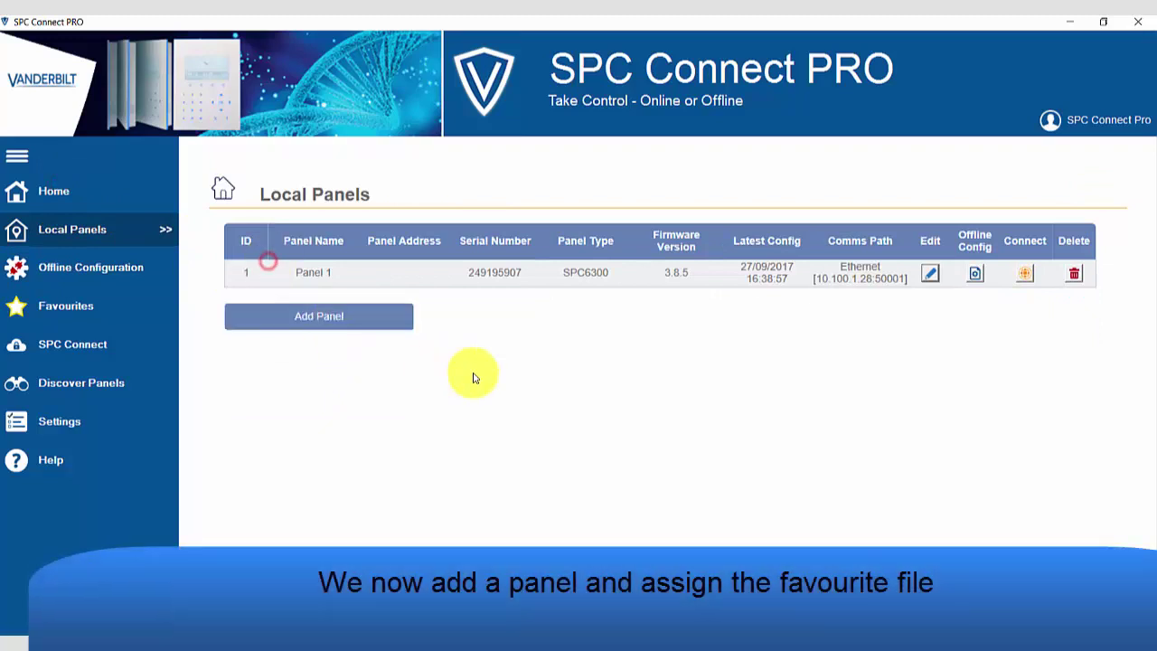
click(323, 327)
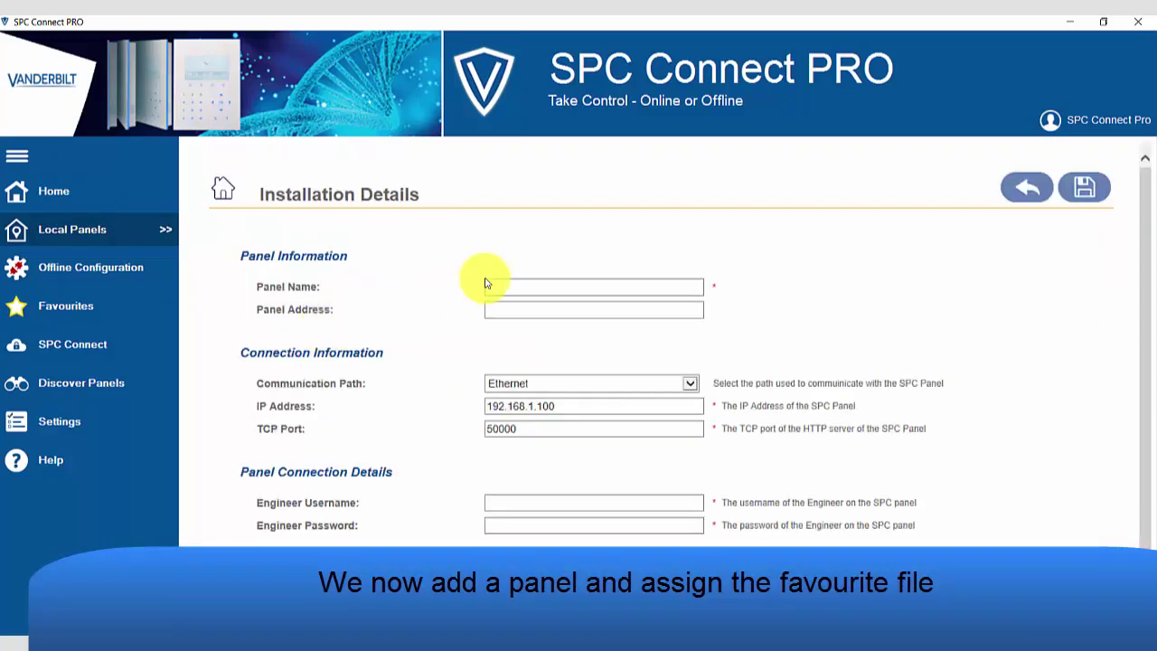
text(new)
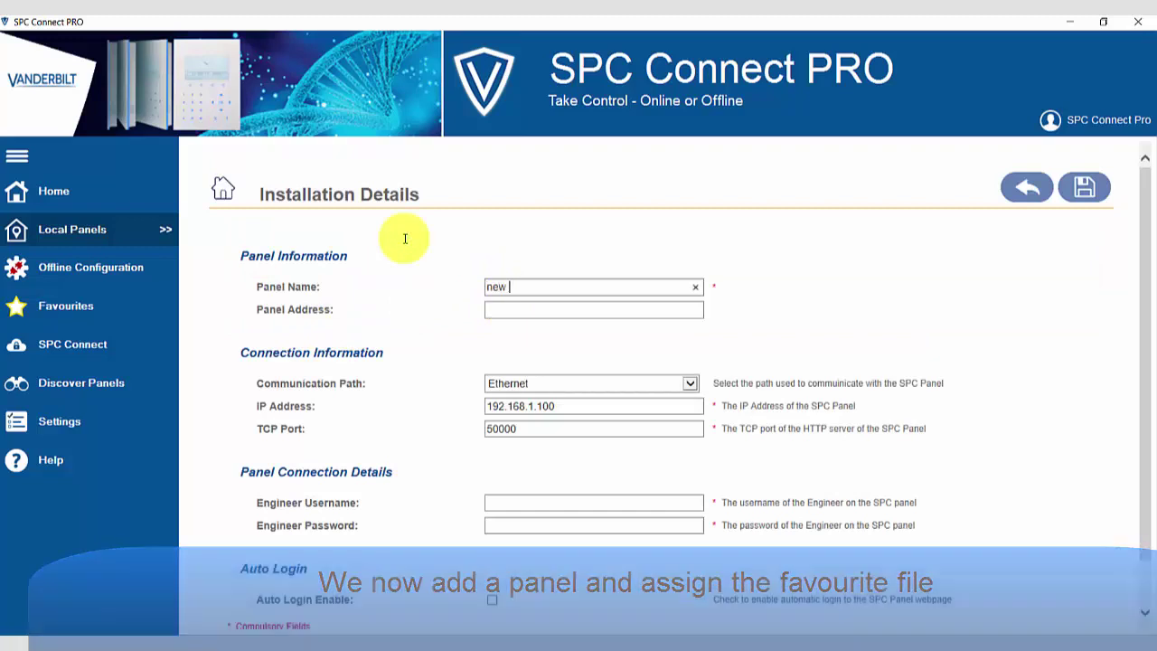
text( site)
scroll(571, 420, down, 2)
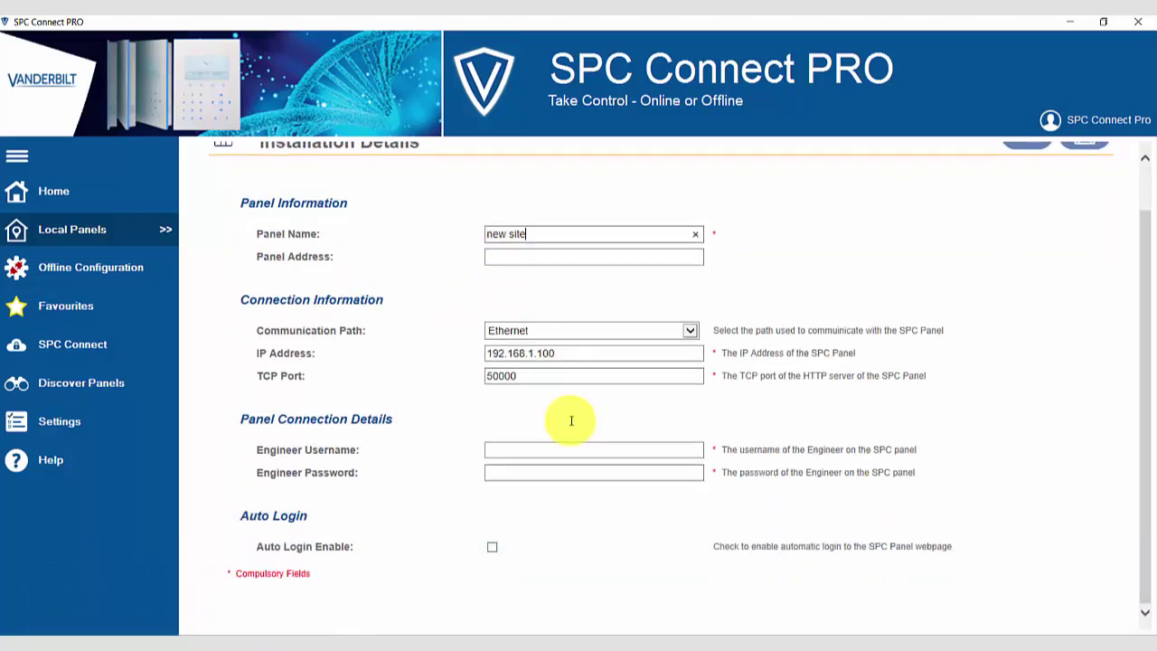
Enter the engineer username and password, enable Auto Login, and save the panel.
click(555, 446)
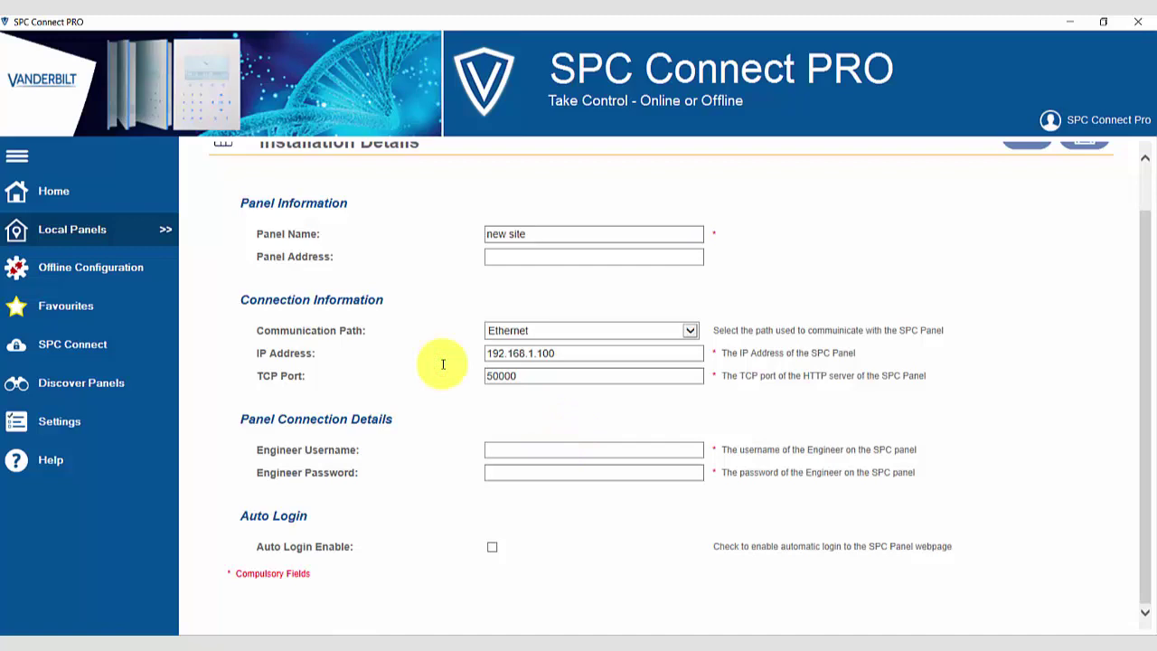
text(Engine)
text(er)
key(Tab)
text(1111)
click(491, 547)
scroll(741, 519, up, 1)
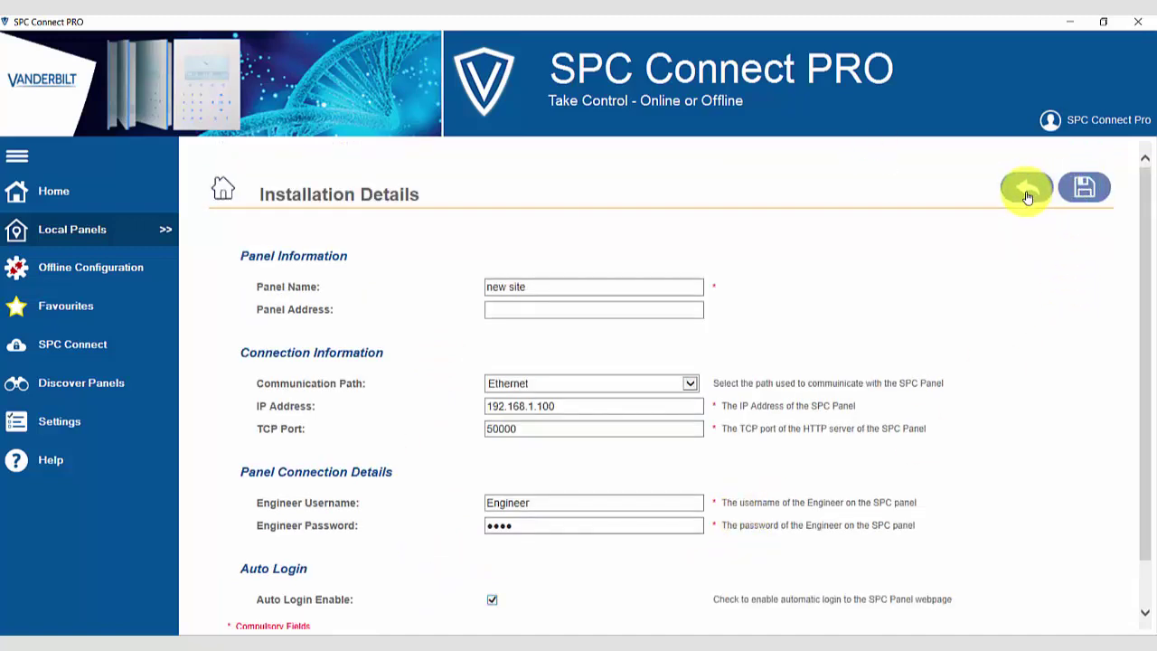
click(863, 155)
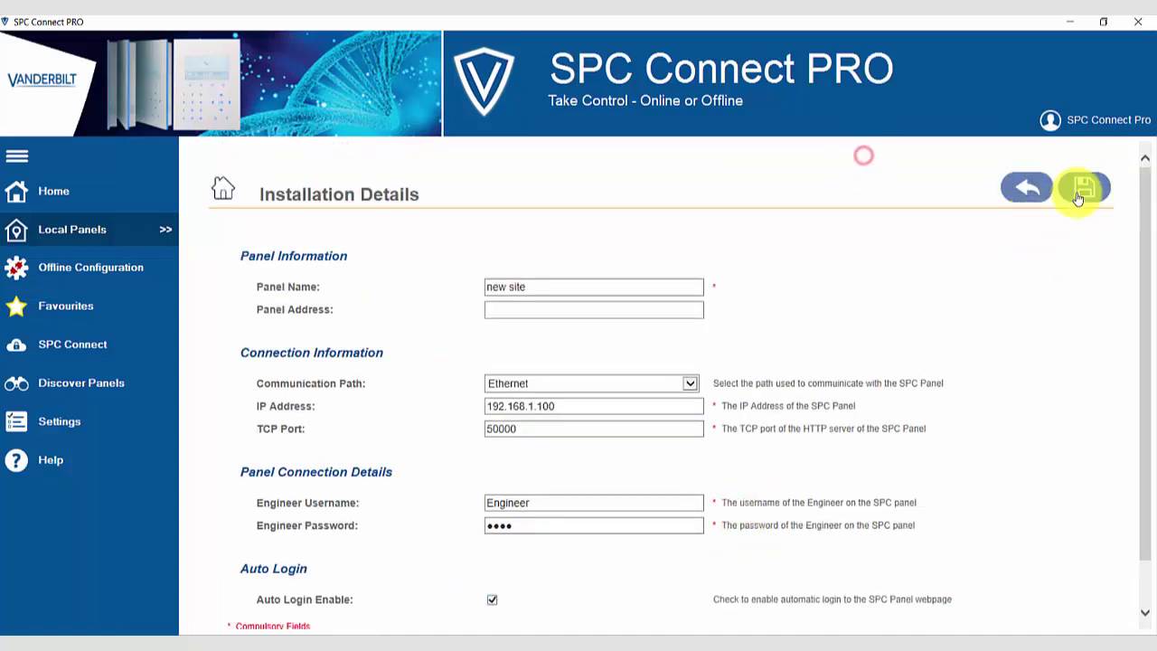
click(1081, 189)
click(1030, 188)
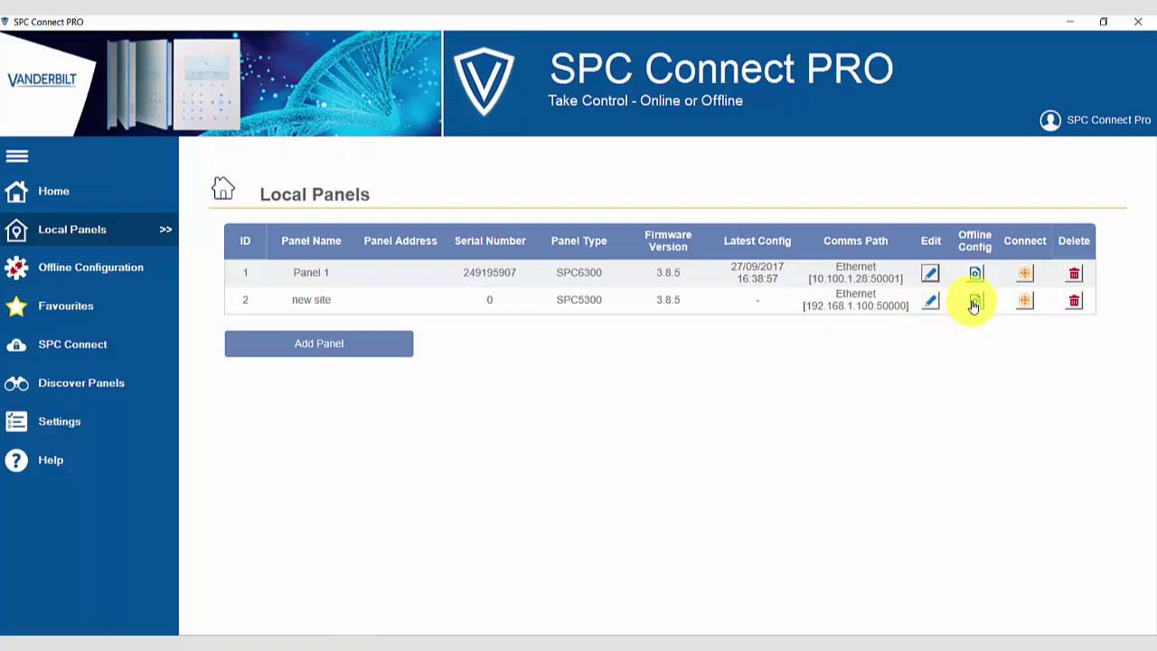
Add the favourite Config 1 [Panel 1] to the new site panel's offline configs.
click(974, 303)
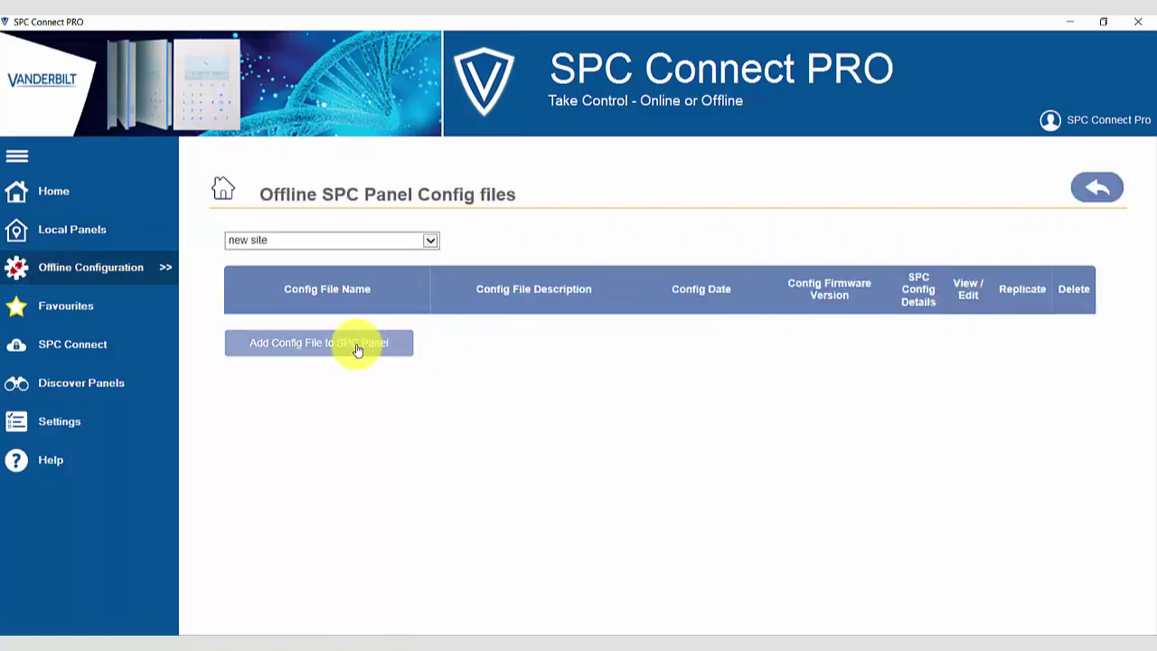
click(357, 350)
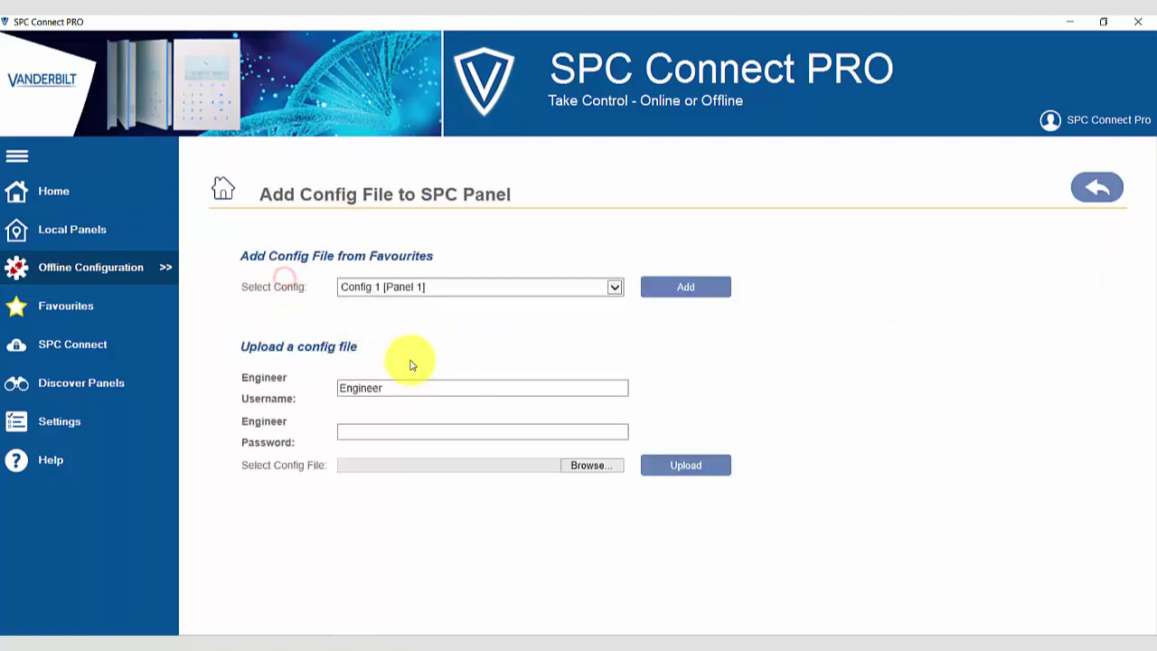
click(595, 288)
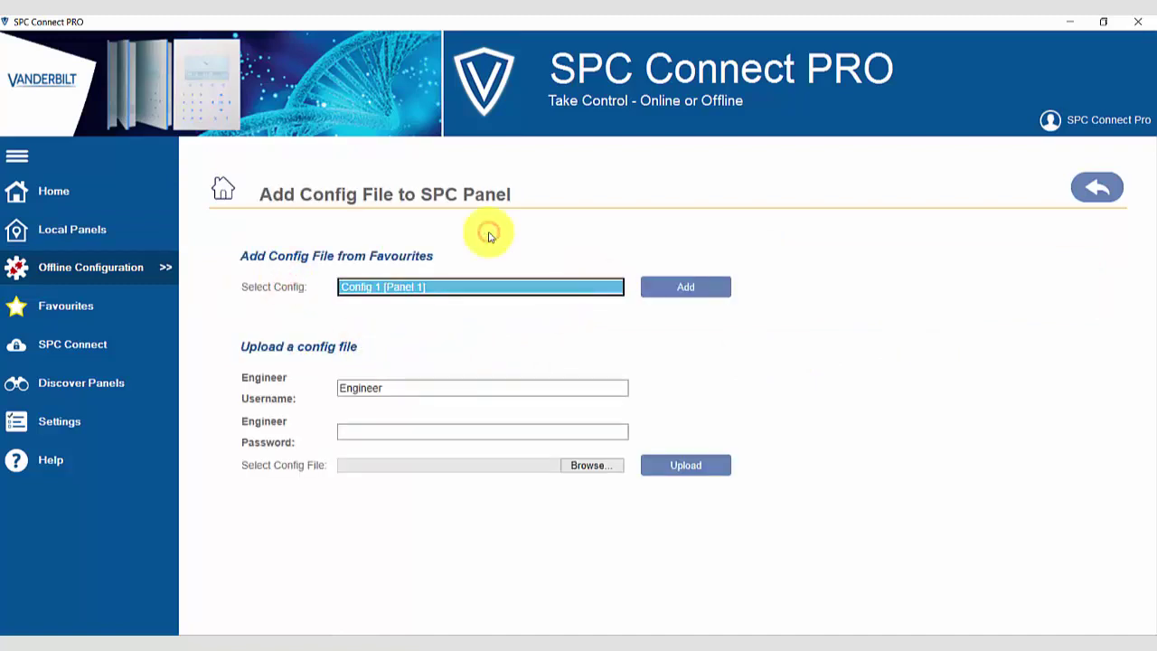
click(664, 290)
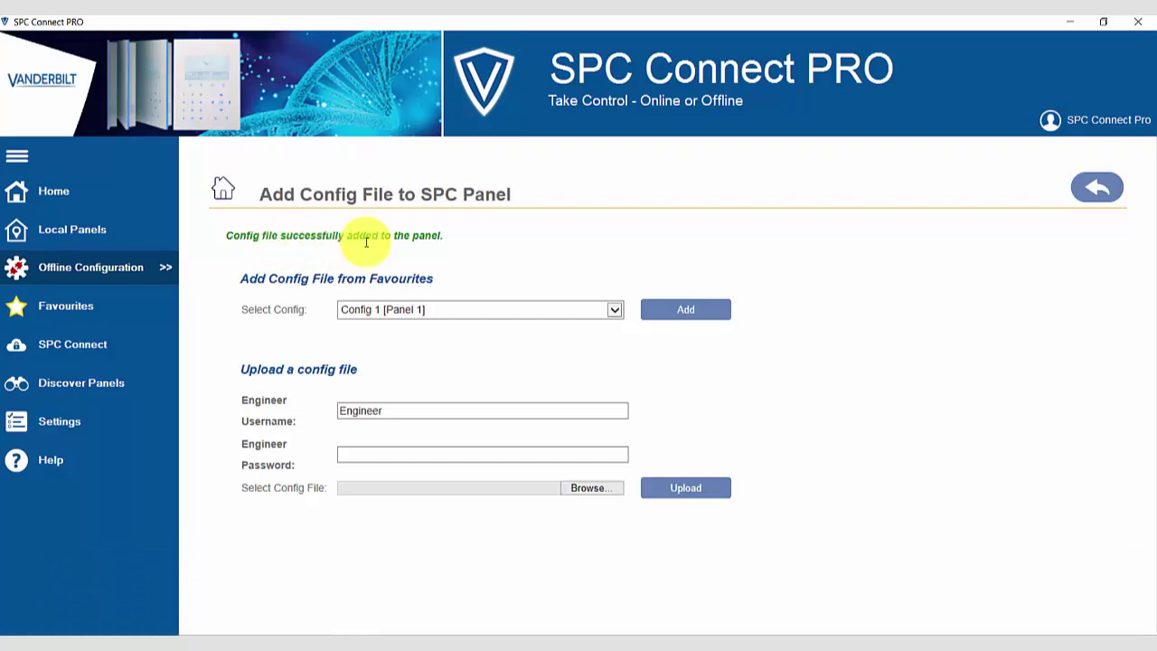
Rename the favourite Config 1 [Panel 1] to 'Template 1' in its details and save.
click(78, 305)
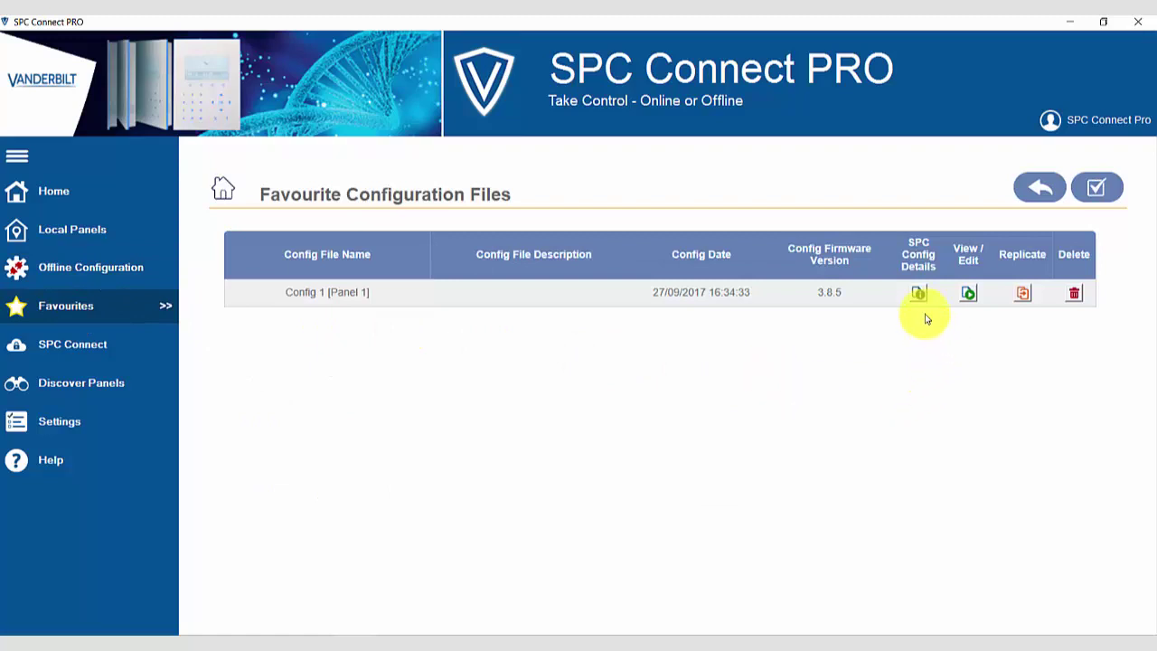
click(918, 292)
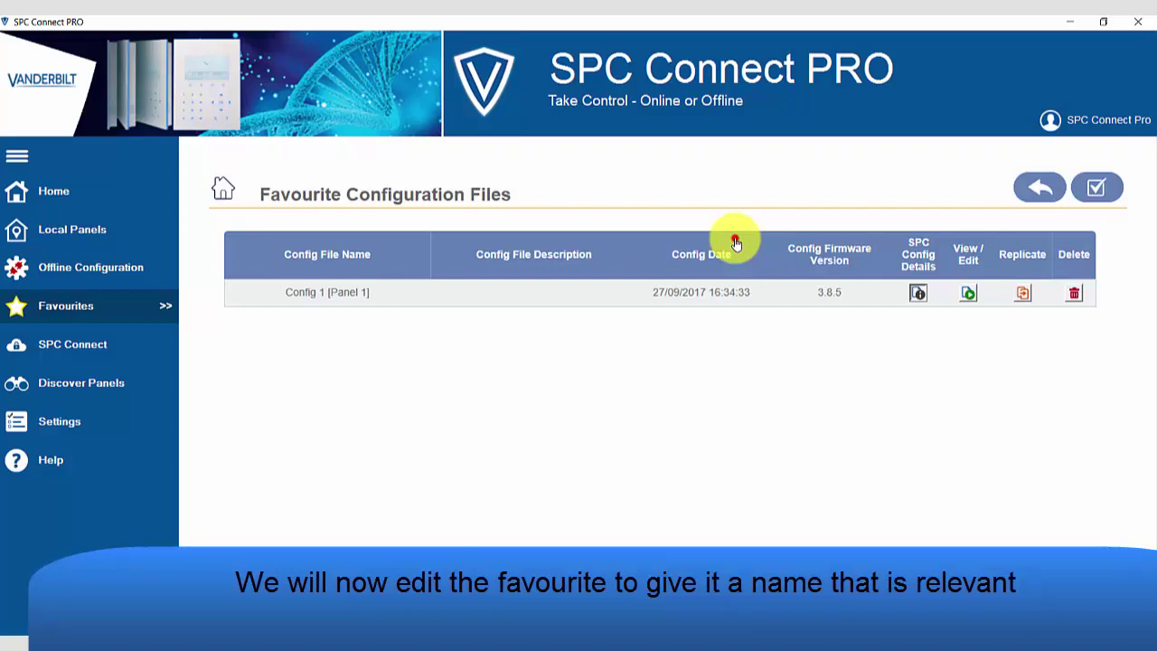
click(918, 292)
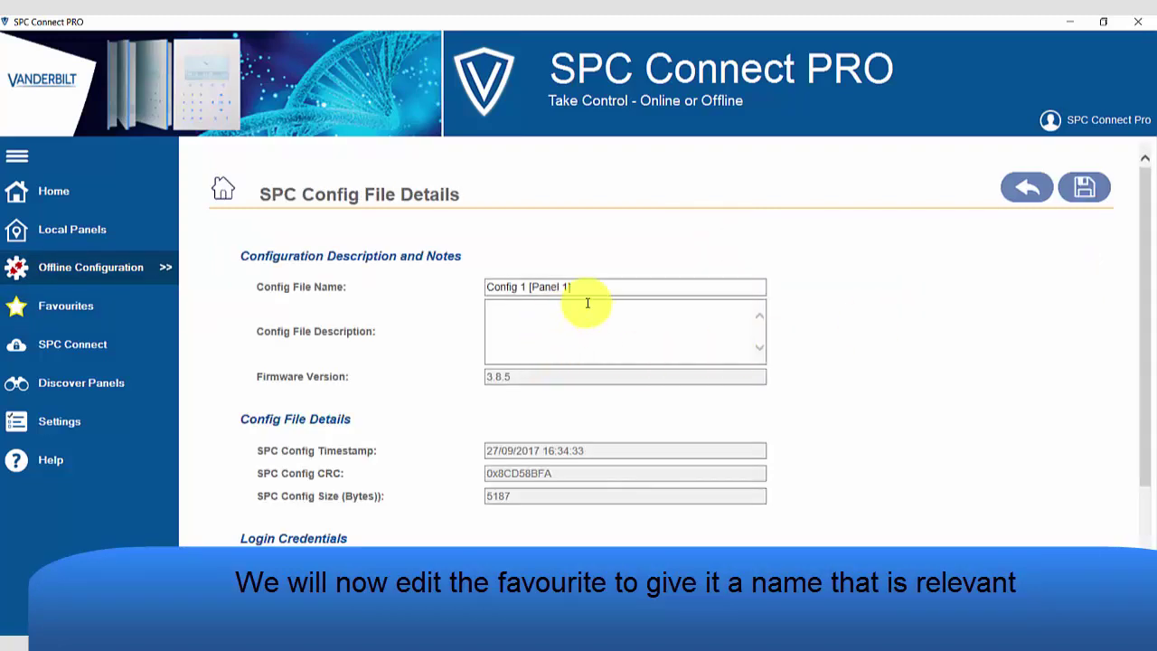
key(ctrl+a)
text(Te)
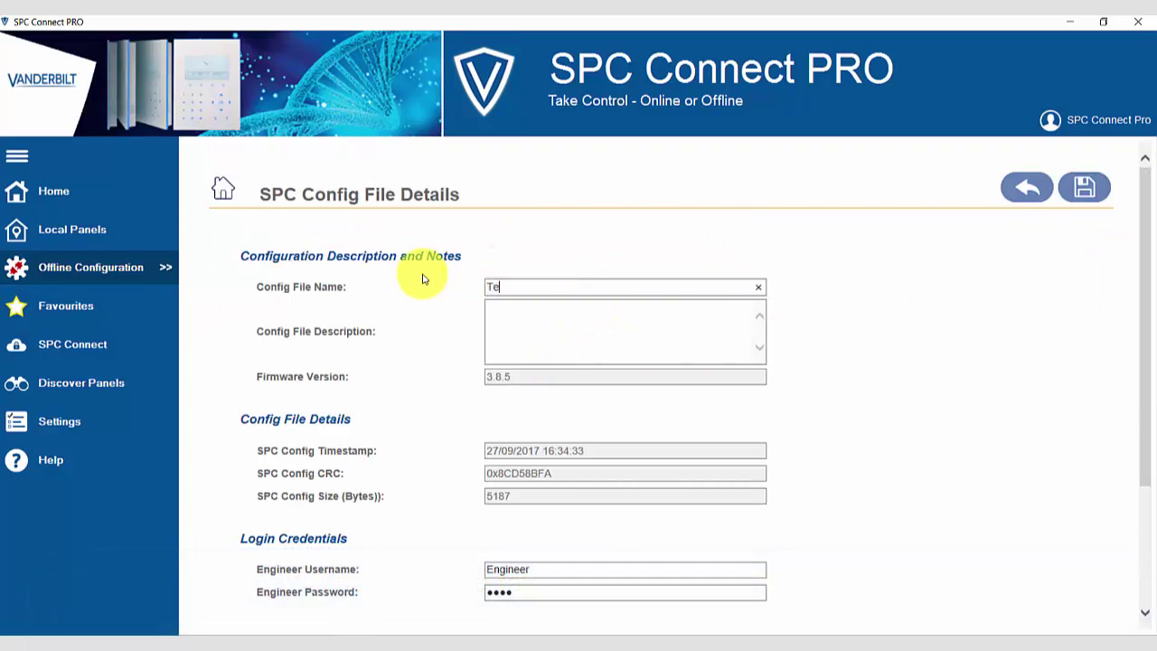
text(mplate 1)
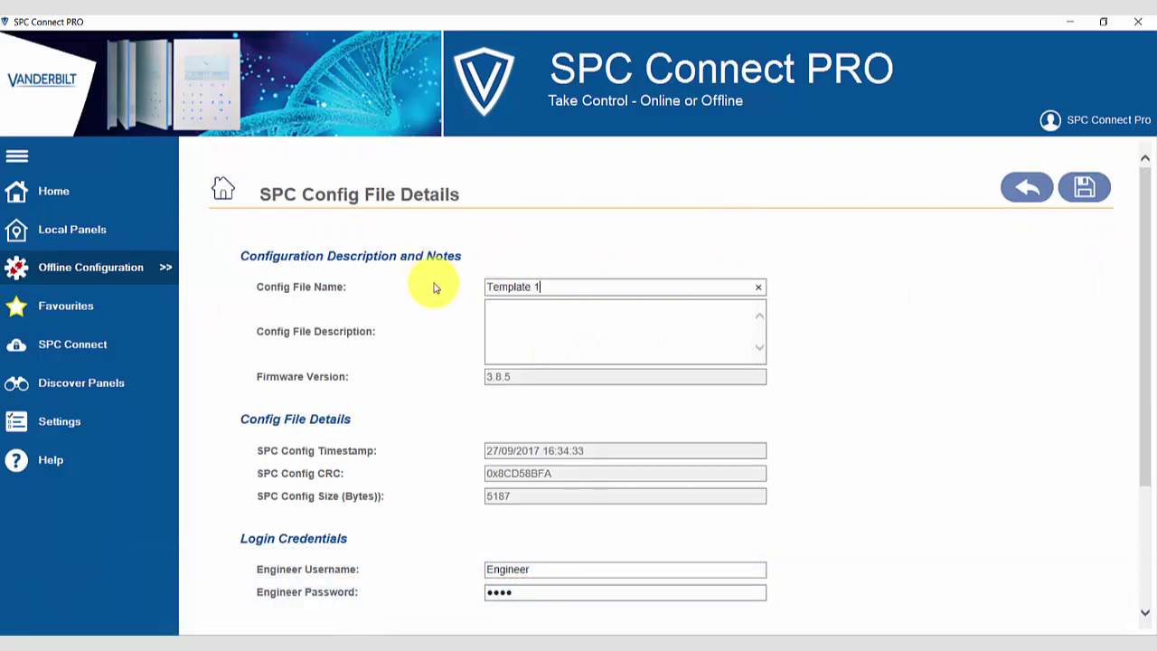
click(1079, 188)
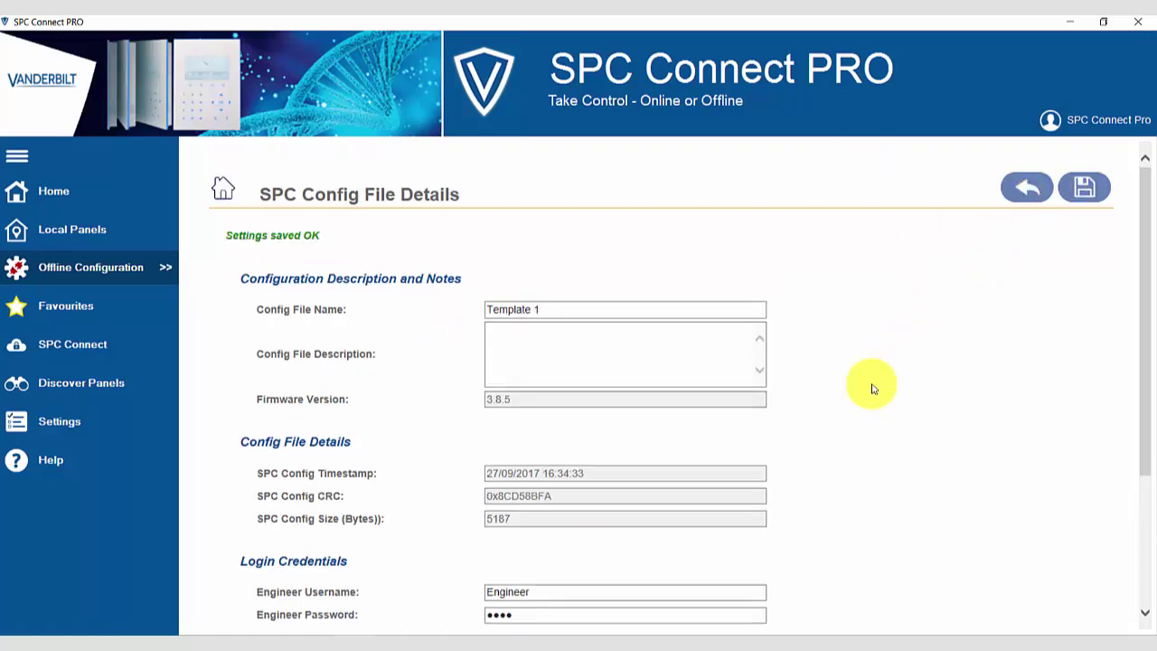
scroll(717, 399, down, 3)
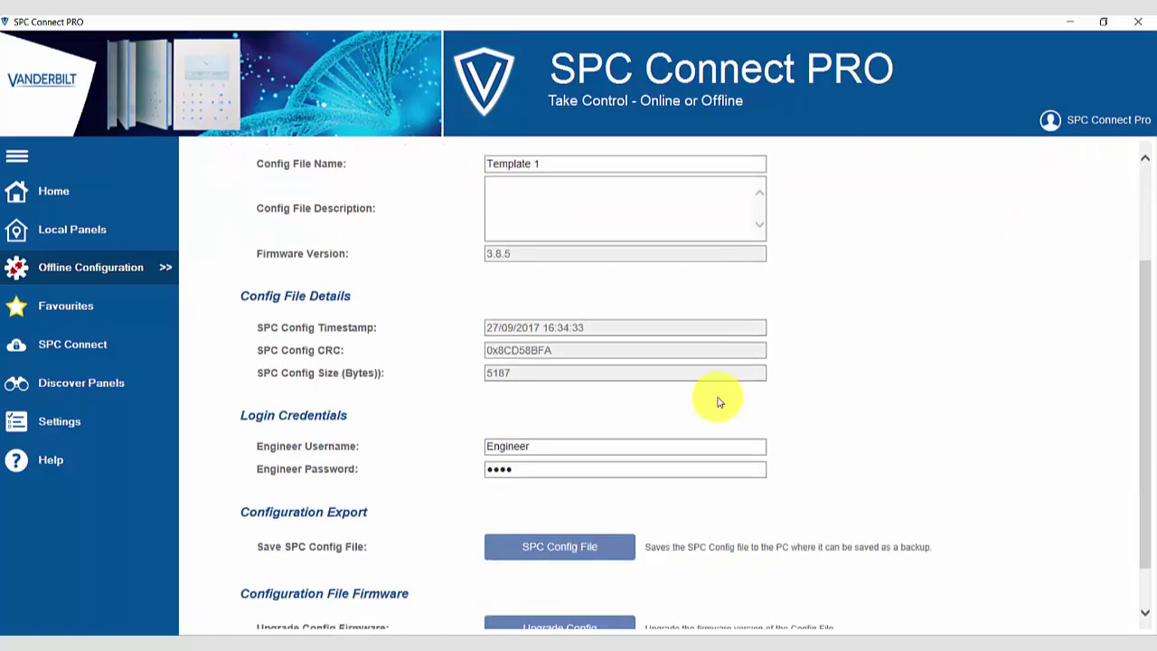
scroll(717, 395, down, 1)
click(817, 154)
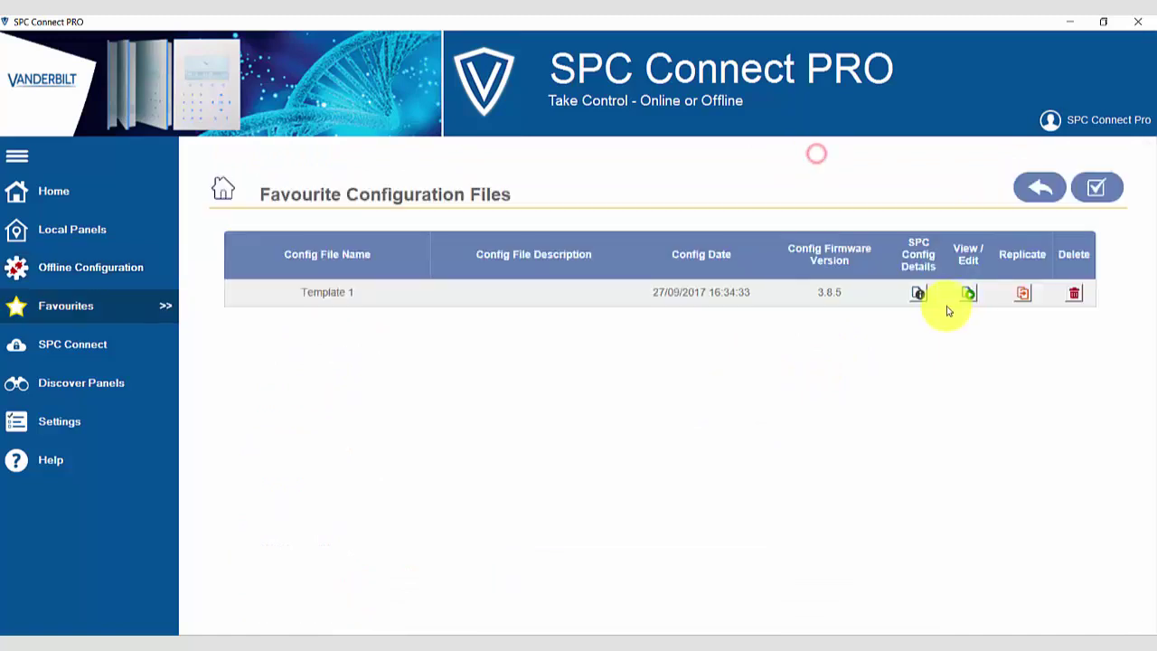
Add favourite Template 1 to new site's offline configs and open it for editing.
click(46, 228)
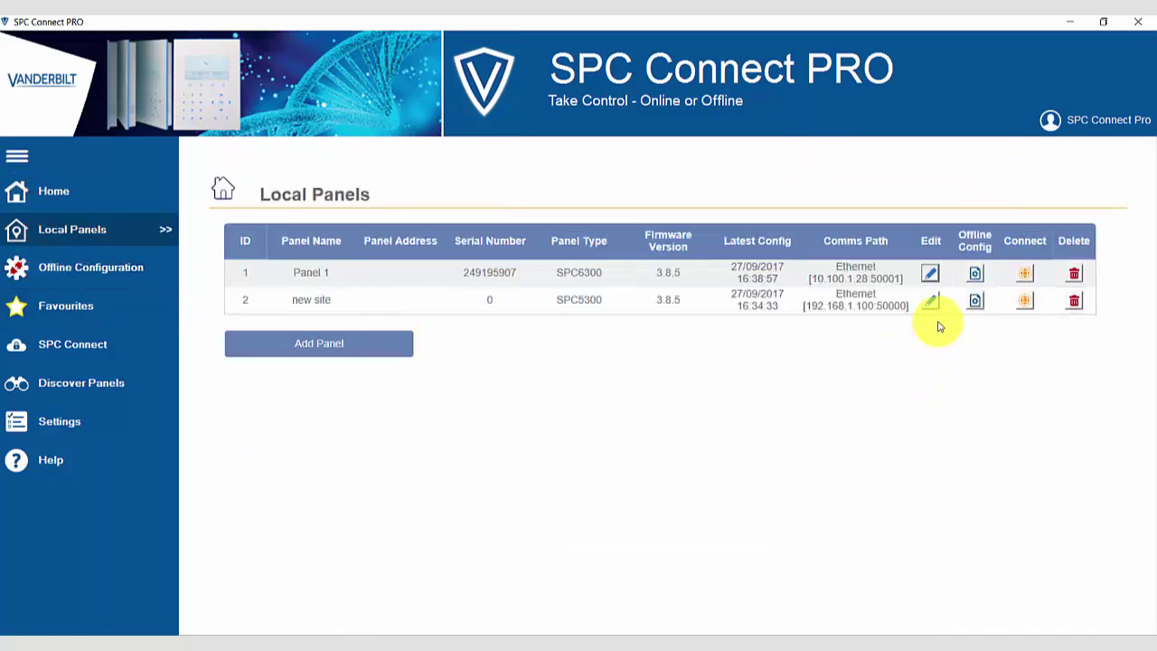
click(976, 300)
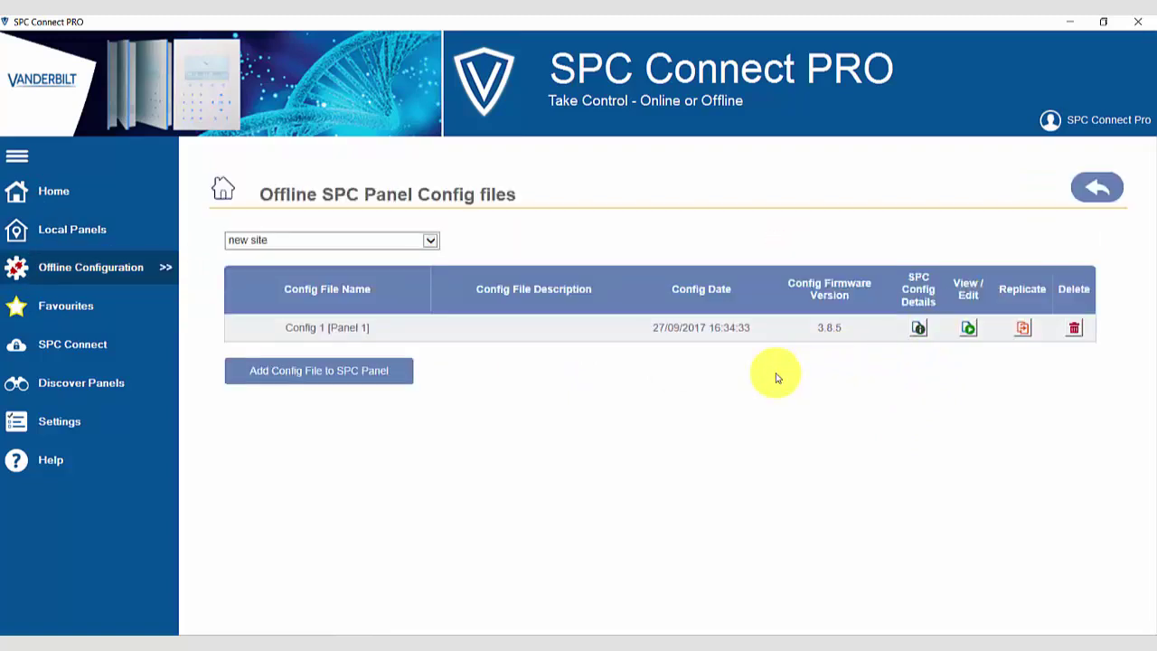
click(341, 373)
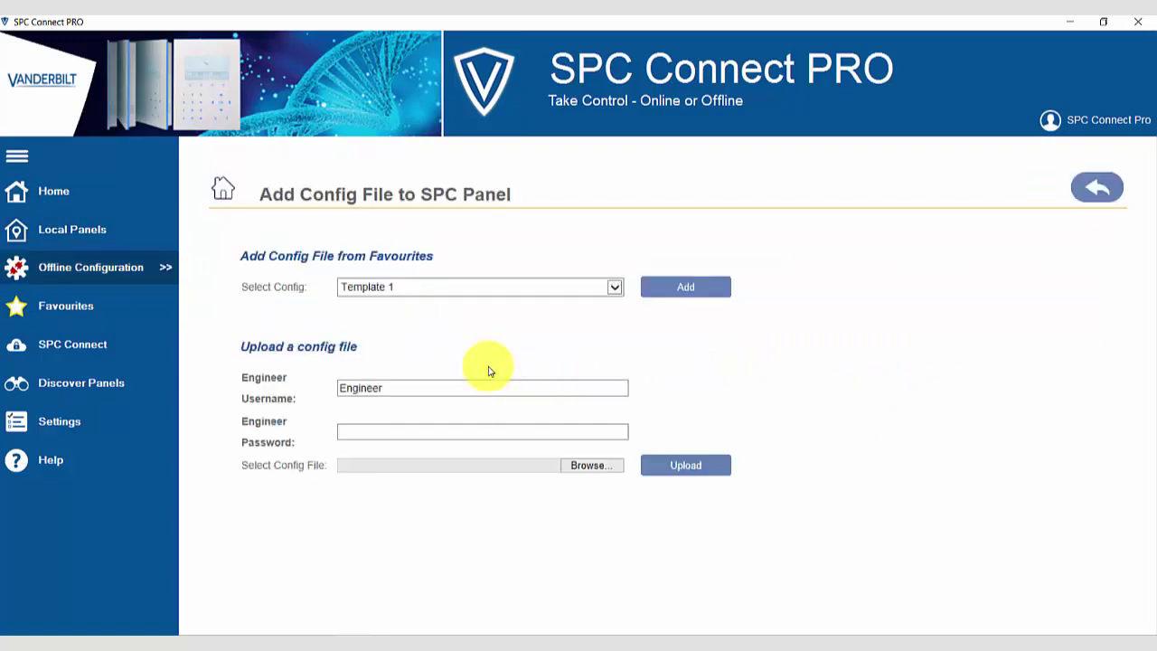
click(545, 237)
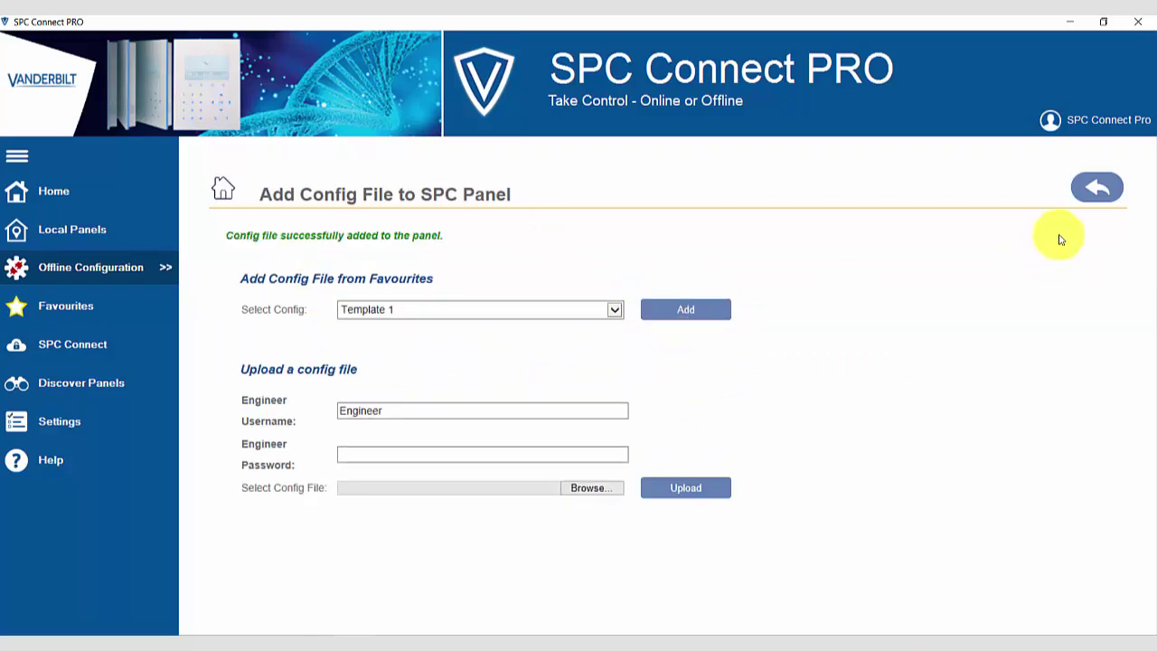
click(1097, 187)
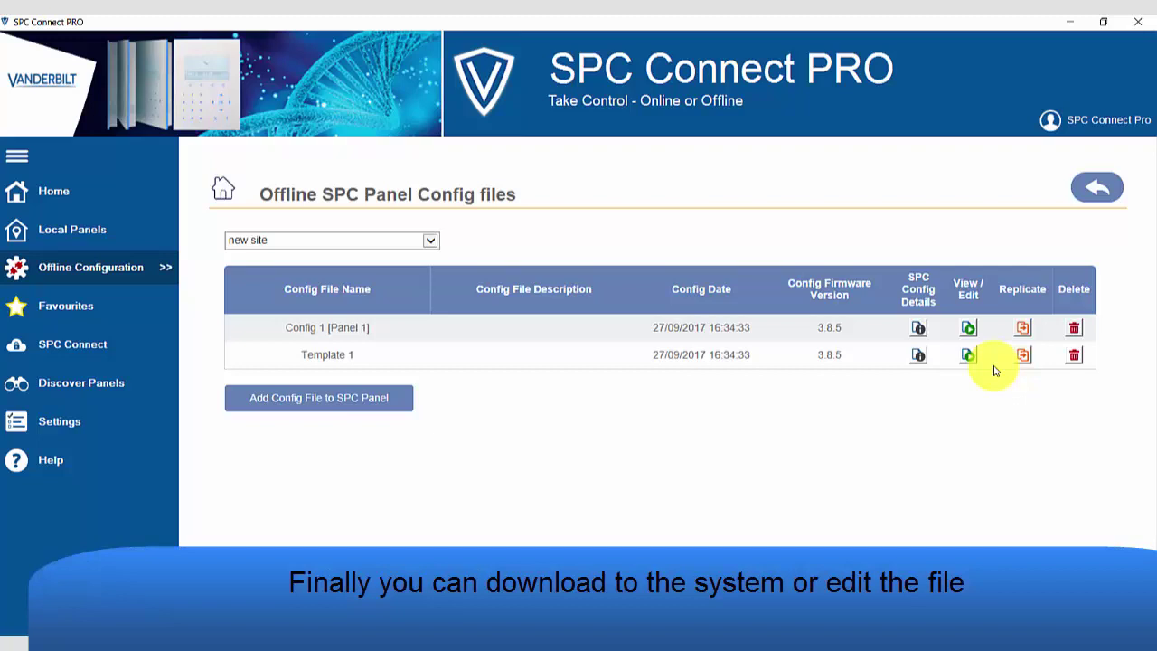
click(969, 354)
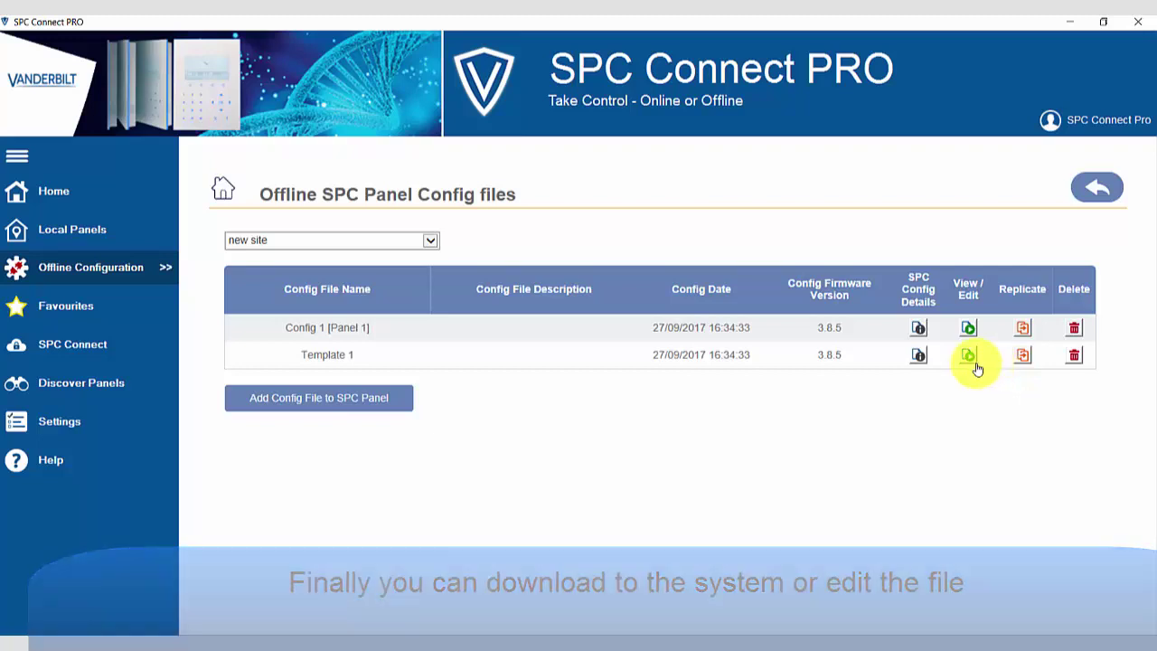